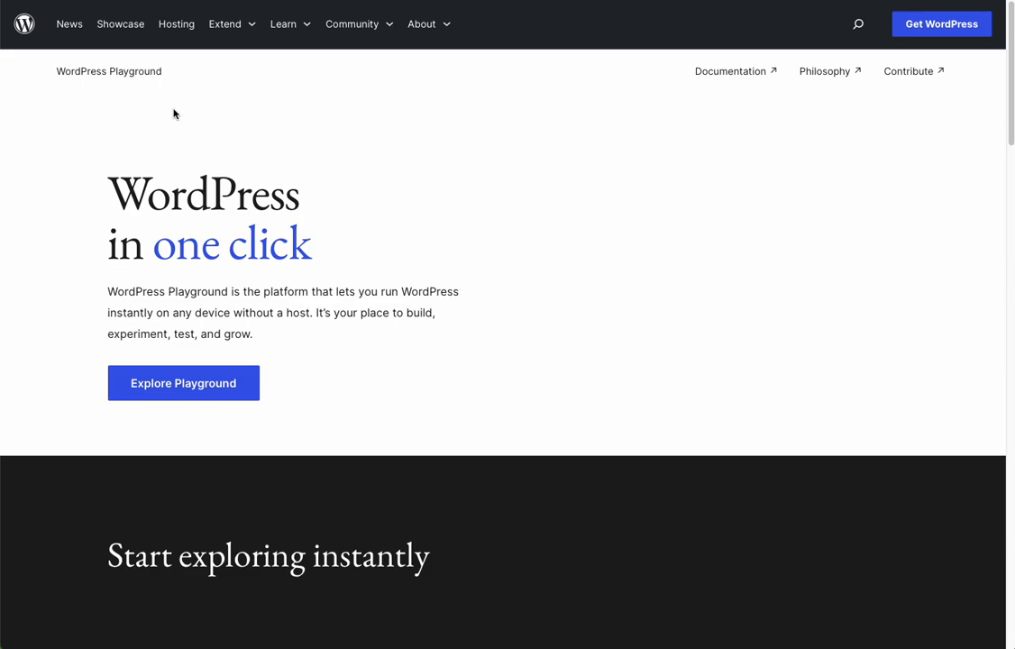
Examine the WordPress Playground landing page, from its introduction through the Build, Test and Launch sections to the closing section
left_click(250, 30)
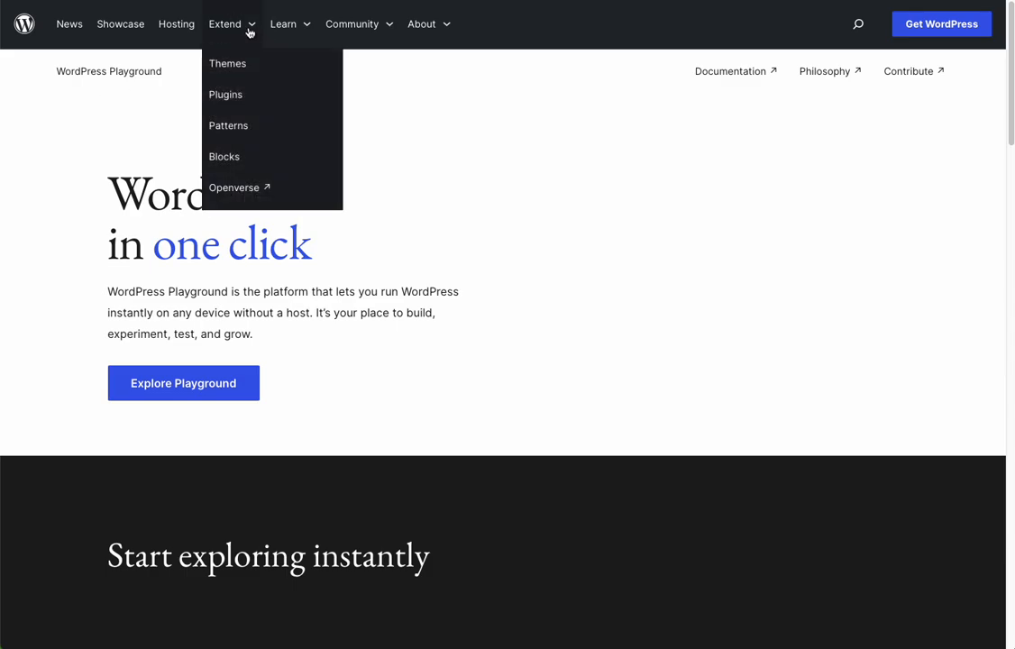
scroll(220, 388, "down", 3)
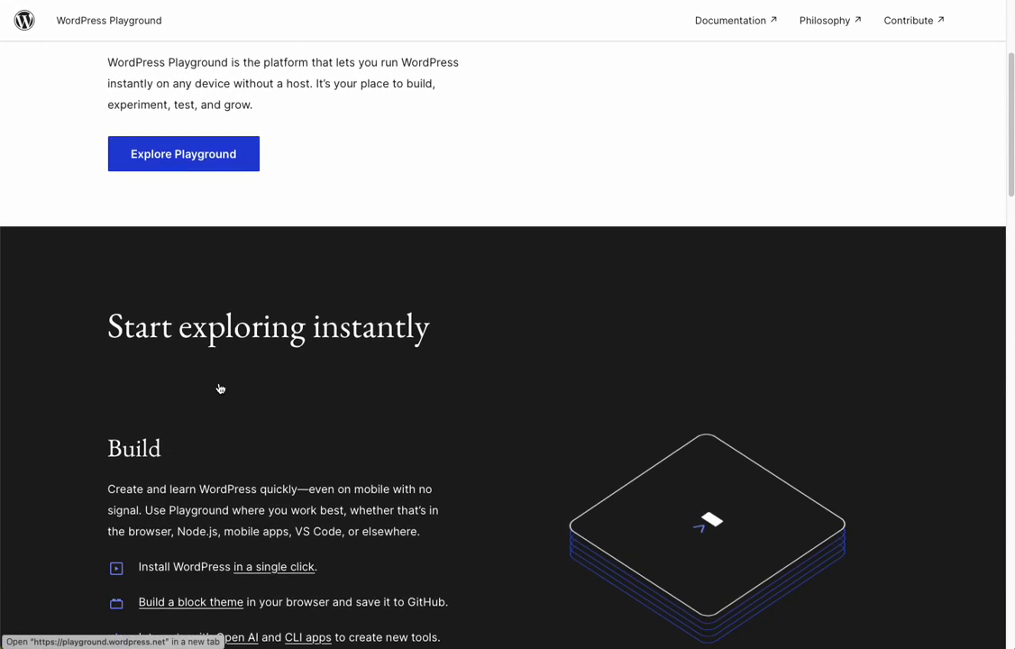
scroll(219, 389, "down", 2)
scroll(136, 453, "down", 2)
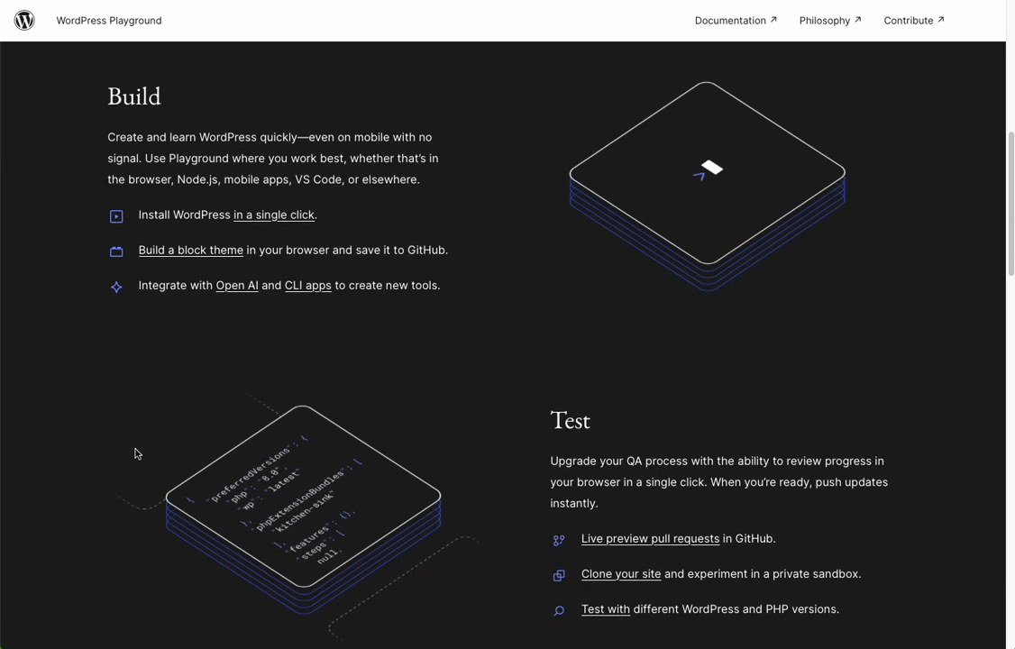
scroll(616, 303, "down", 2)
scroll(548, 437, "down", 4)
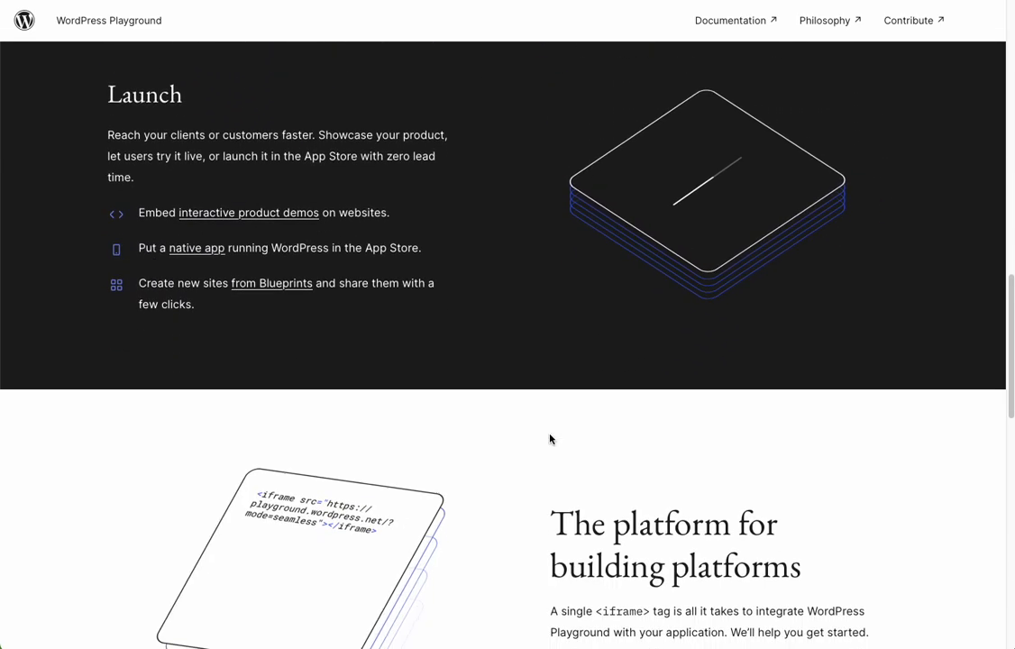
scroll(550, 438, "down", 4)
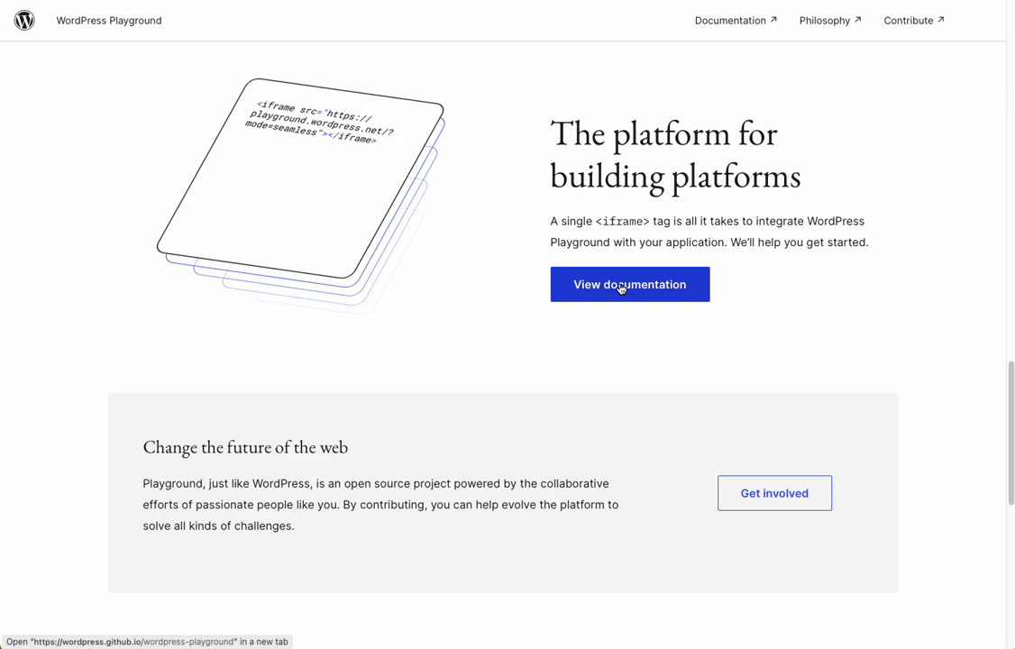
scroll(620, 289, "down", 6)
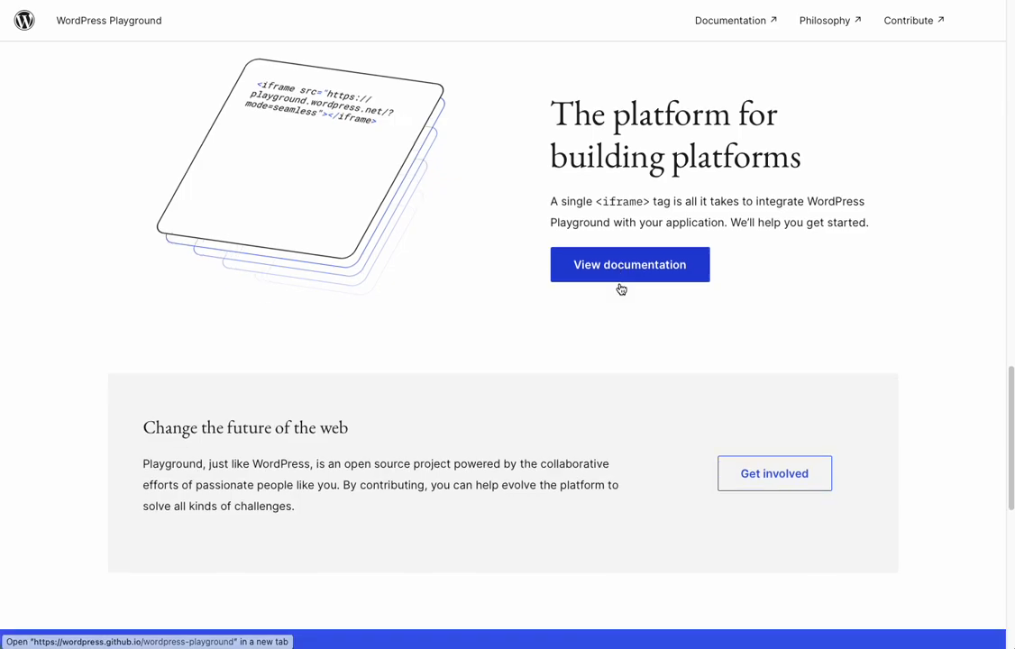
scroll(620, 288, "down", 1)
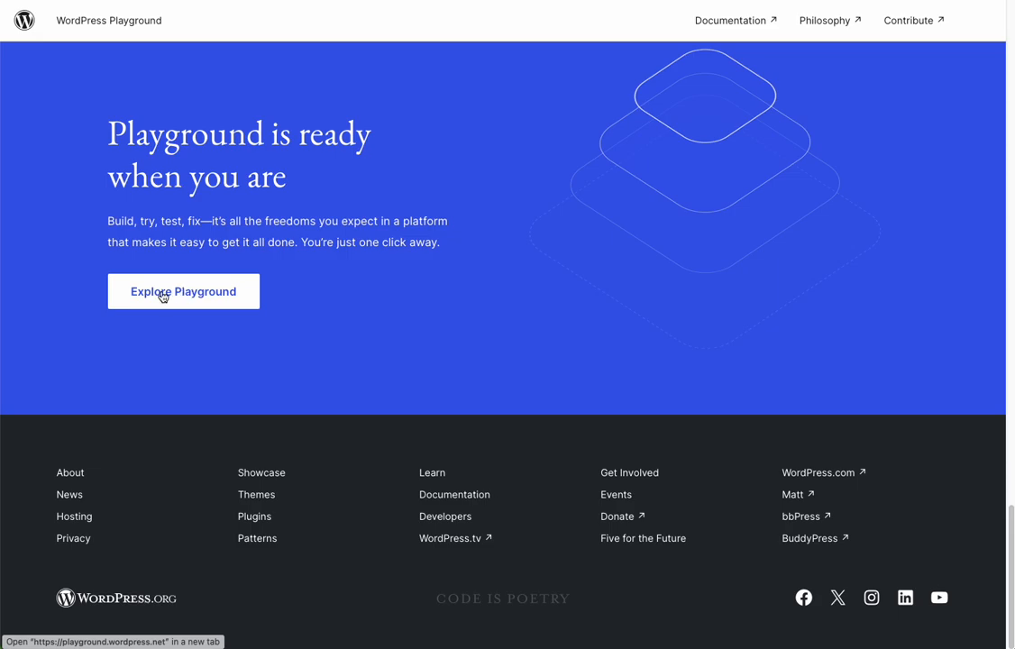
Launch the Playground site from the landing page and go to its admin dashboard
left_click(161, 294)
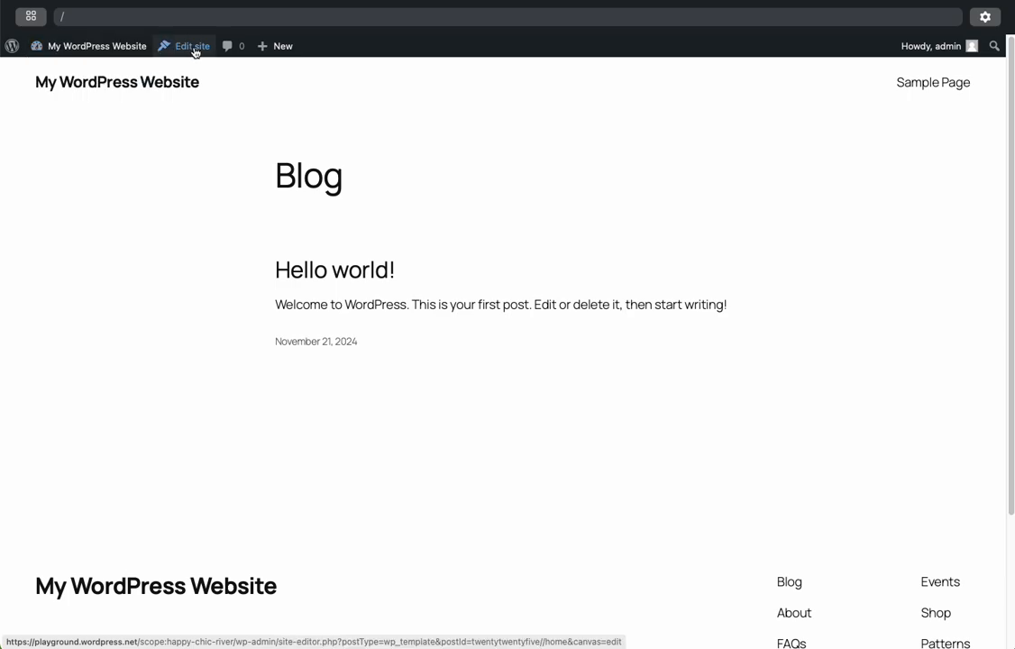
mouse_move(62, 47)
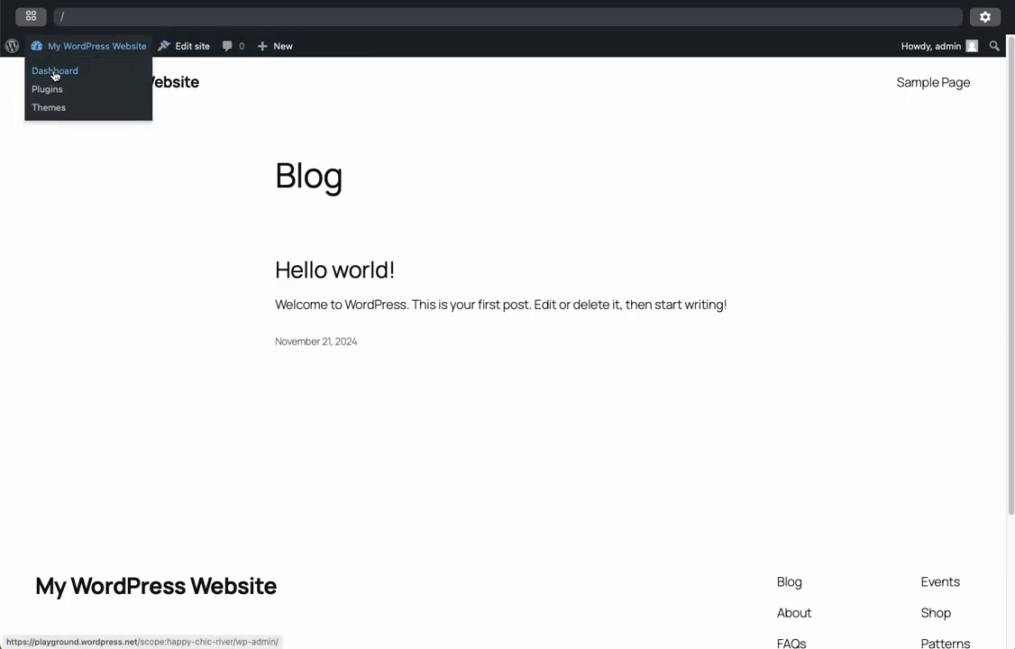
left_click(54, 72)
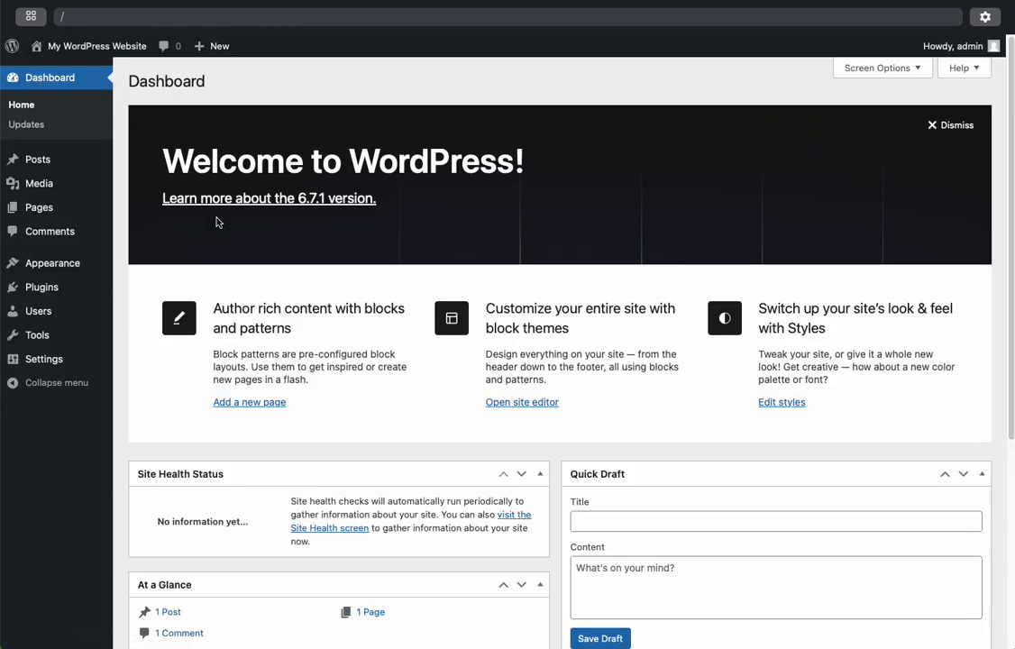
Go to the page for adding new plugins and read its notice about network access
mouse_move(74, 293)
left_click(142, 291)
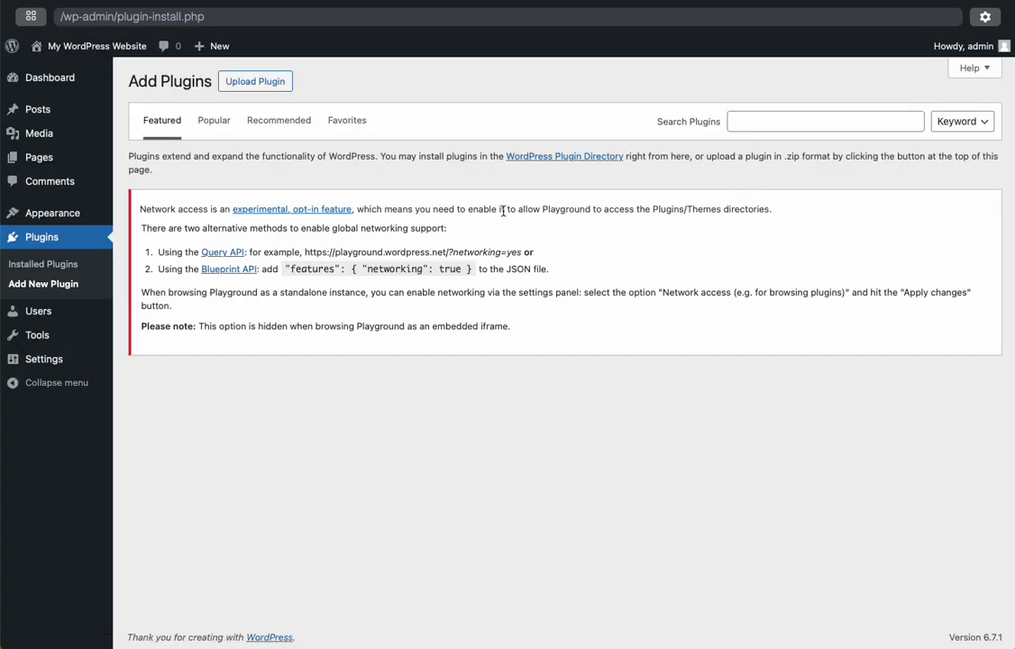
left_click_drag(139, 208, 216, 211)
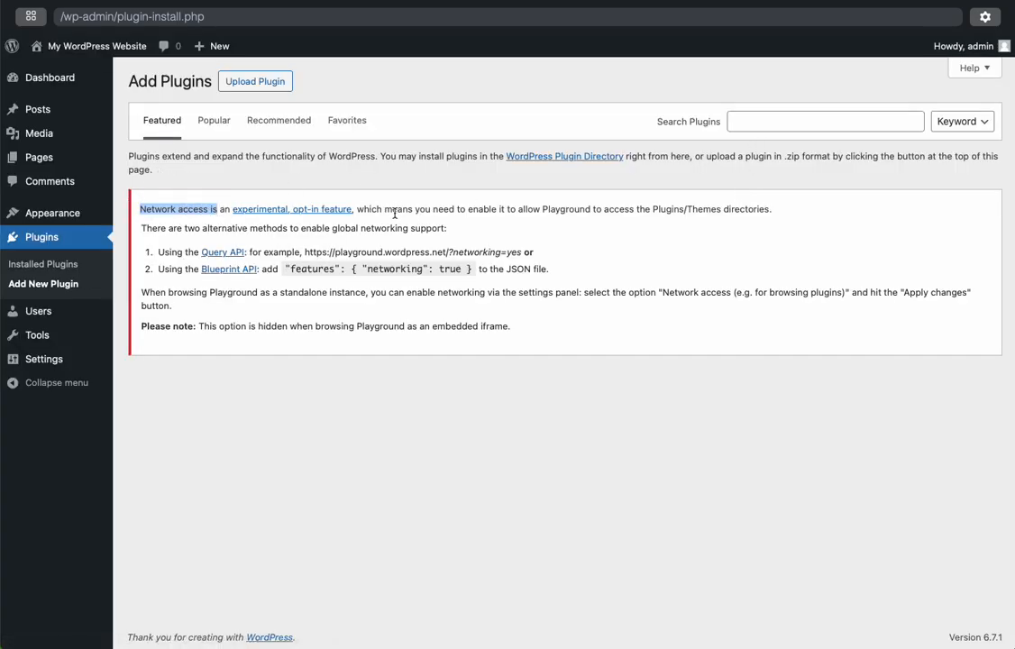
left_click(239, 227)
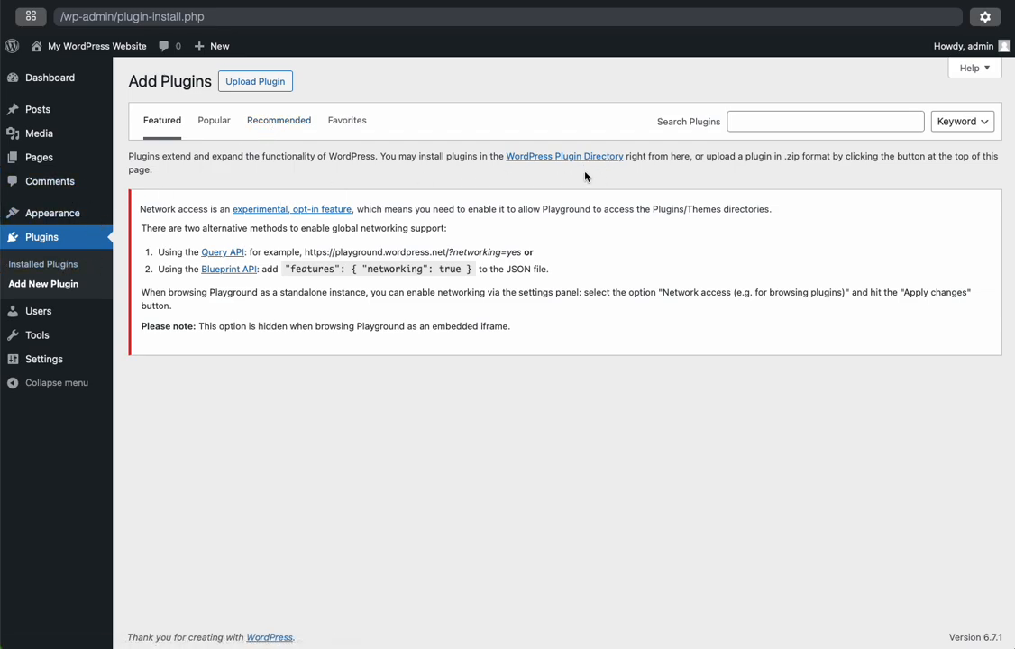
Allow network access in the Playground settings and review the available WordPress versions, keeping 6.7
left_click(987, 22)
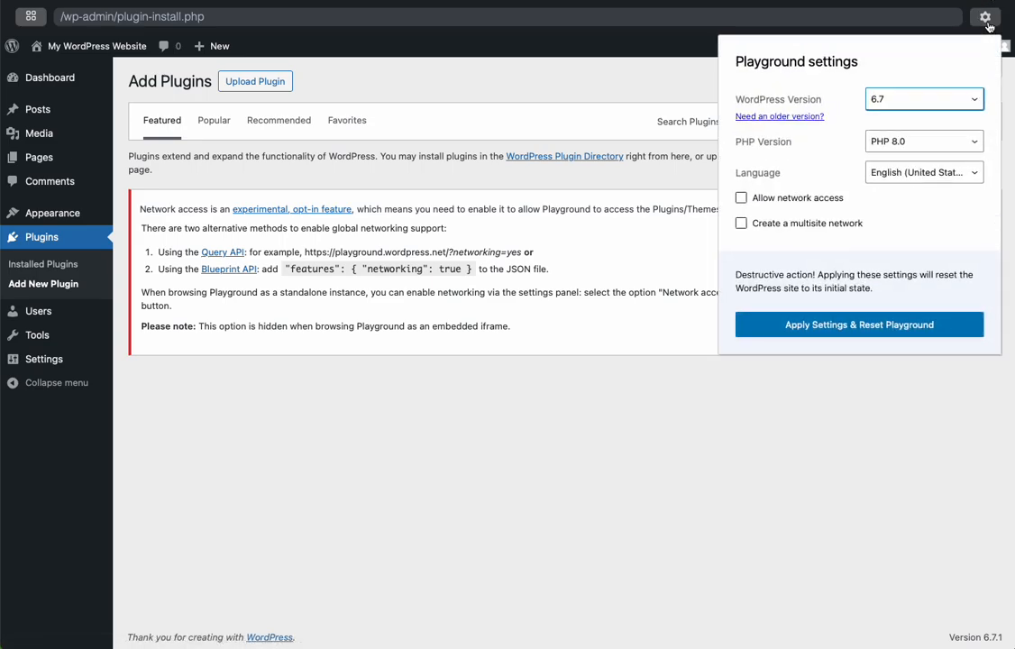
left_click(811, 200)
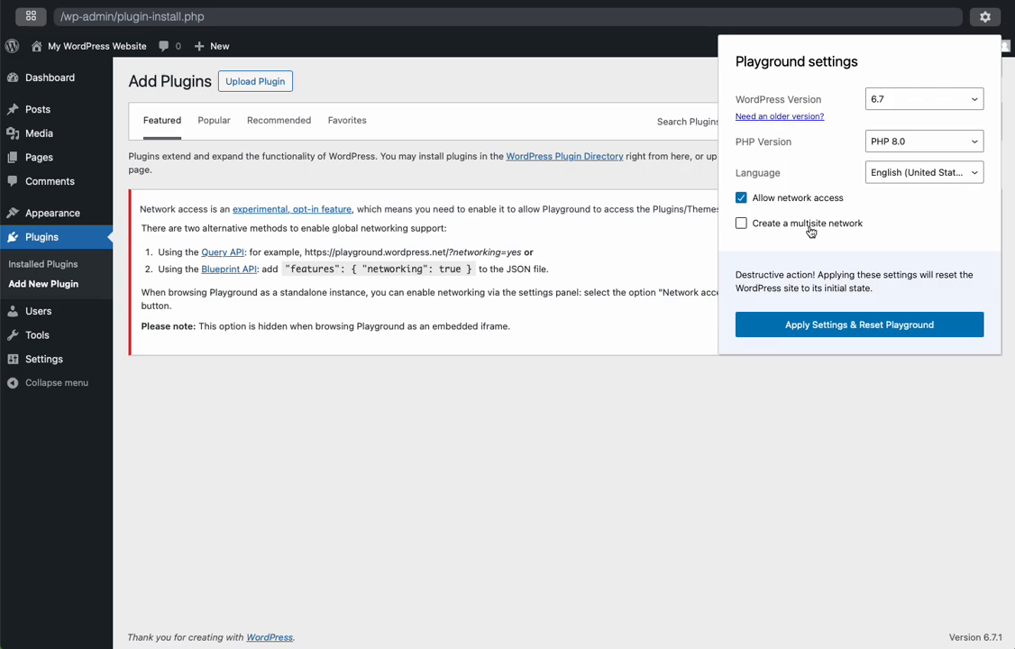
left_click(892, 95)
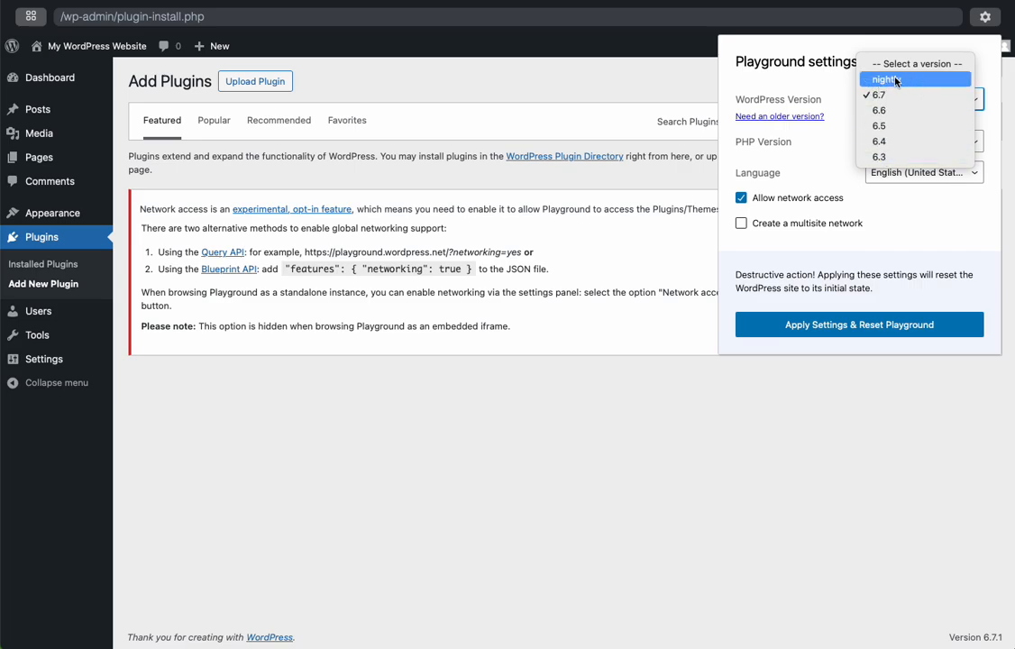
left_click(820, 85)
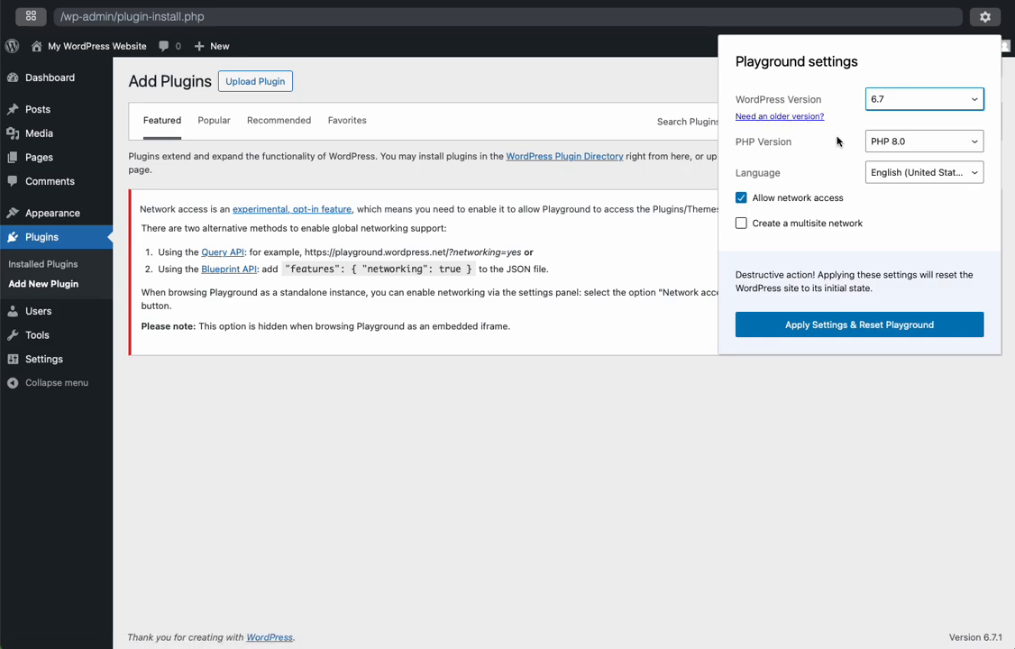
Set the Playground's PHP version to PHP 8.4
left_click(877, 138)
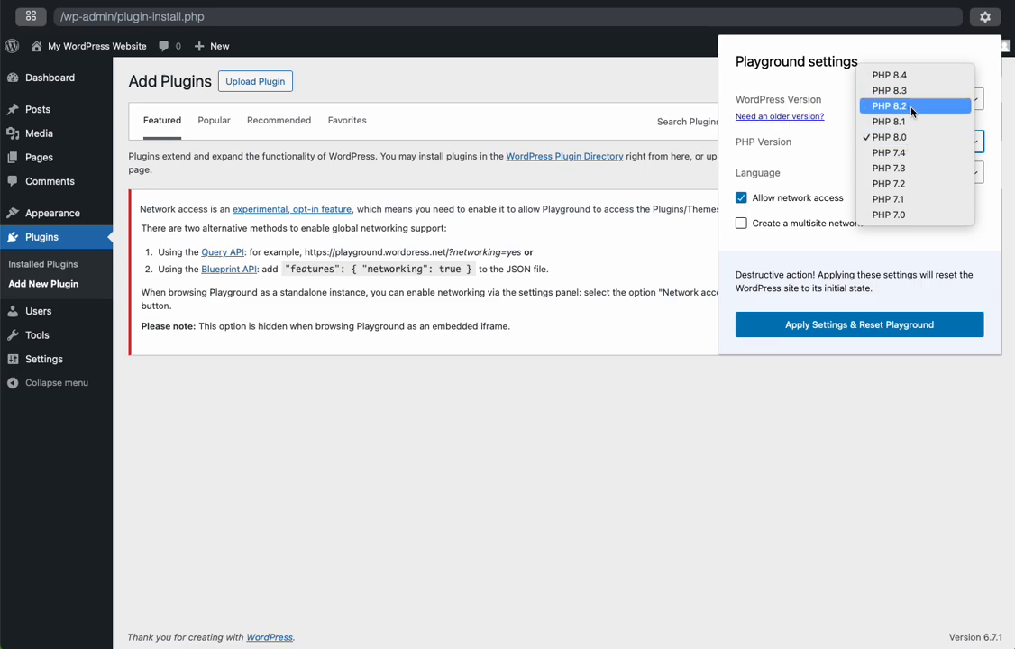
left_click(910, 75)
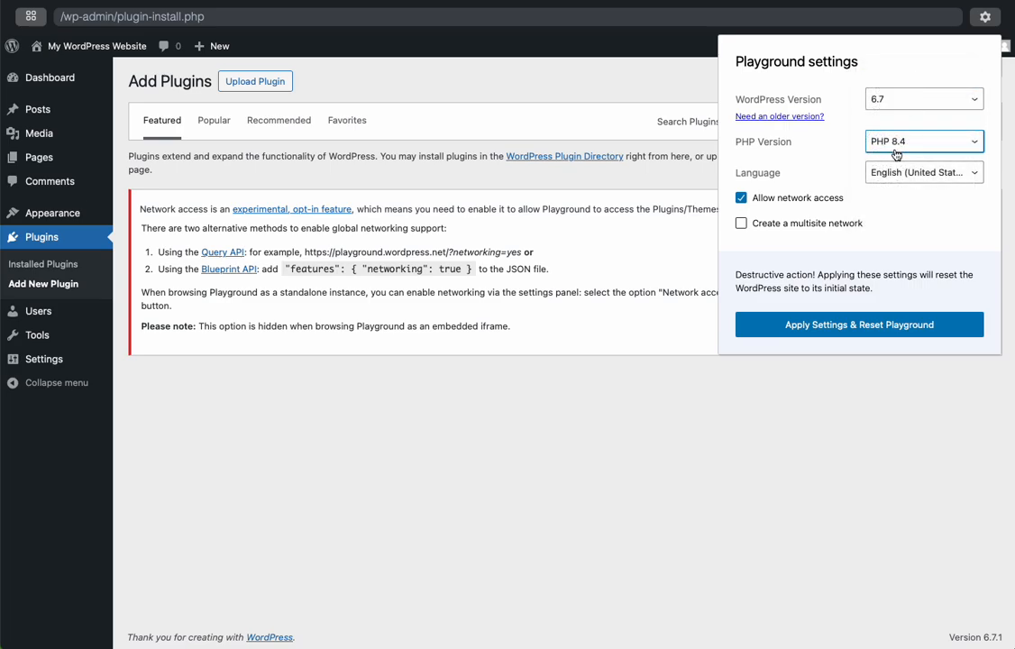
left_click(887, 151)
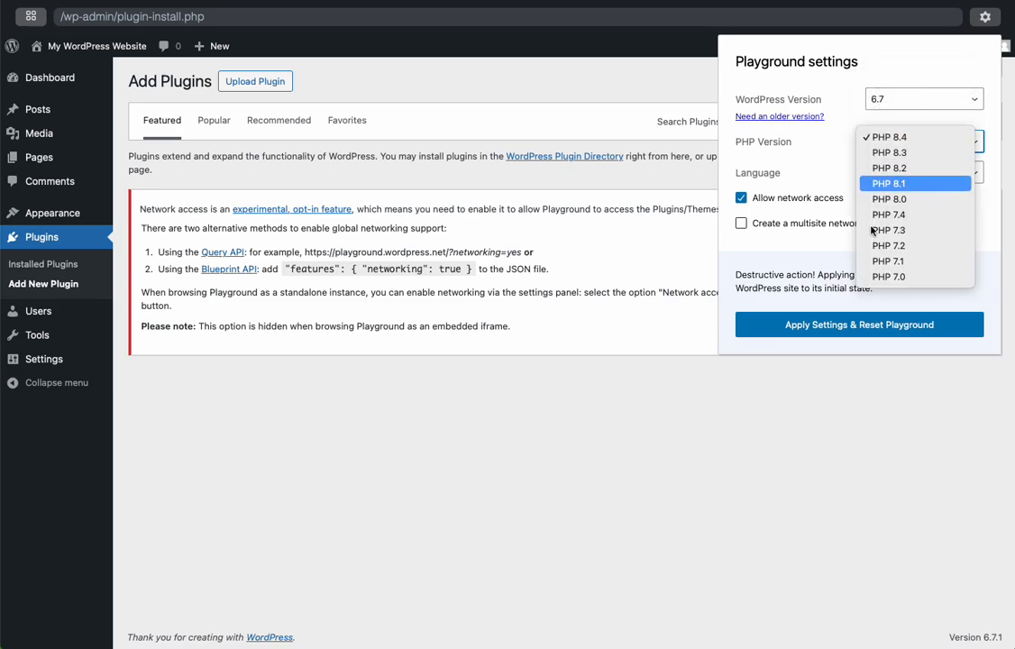
left_click(874, 140)
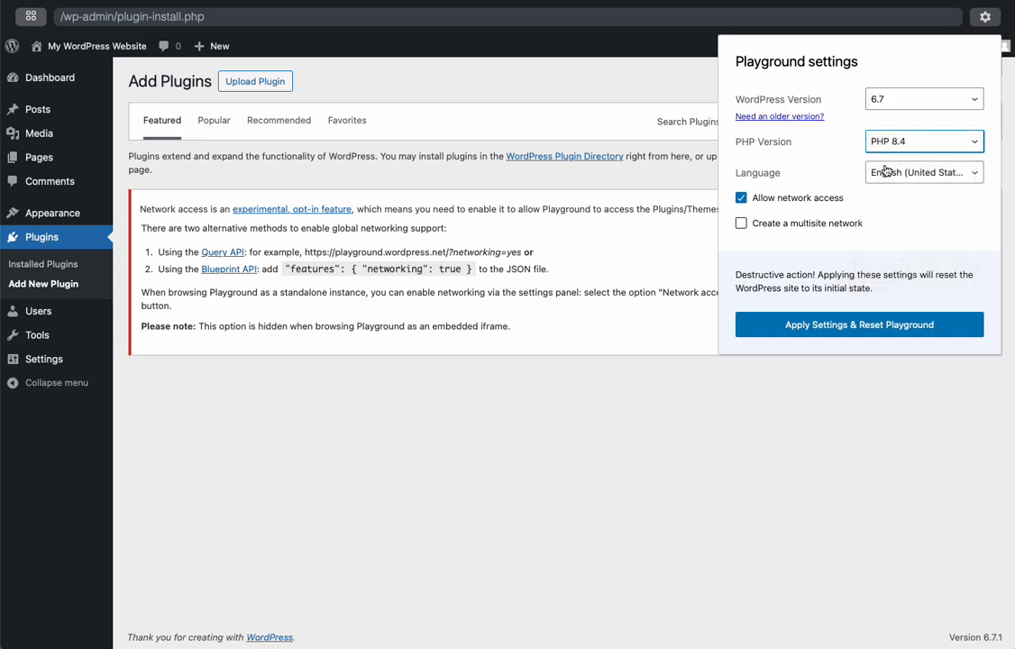
Keep English (United States) as the language and apply the settings, resetting the Playground
left_click(889, 174)
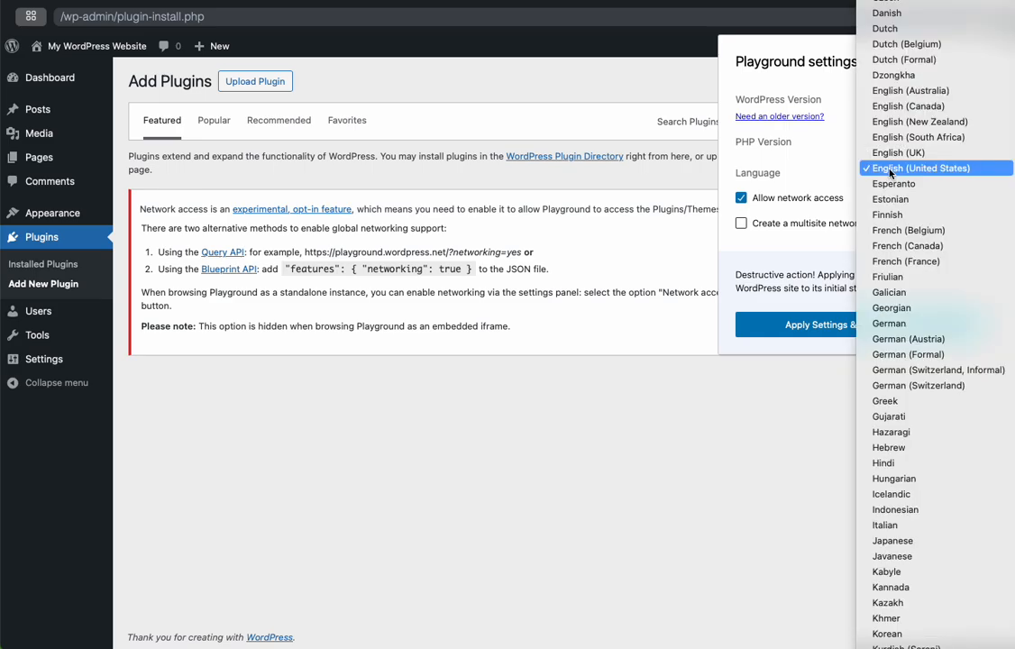
left_click(843, 167)
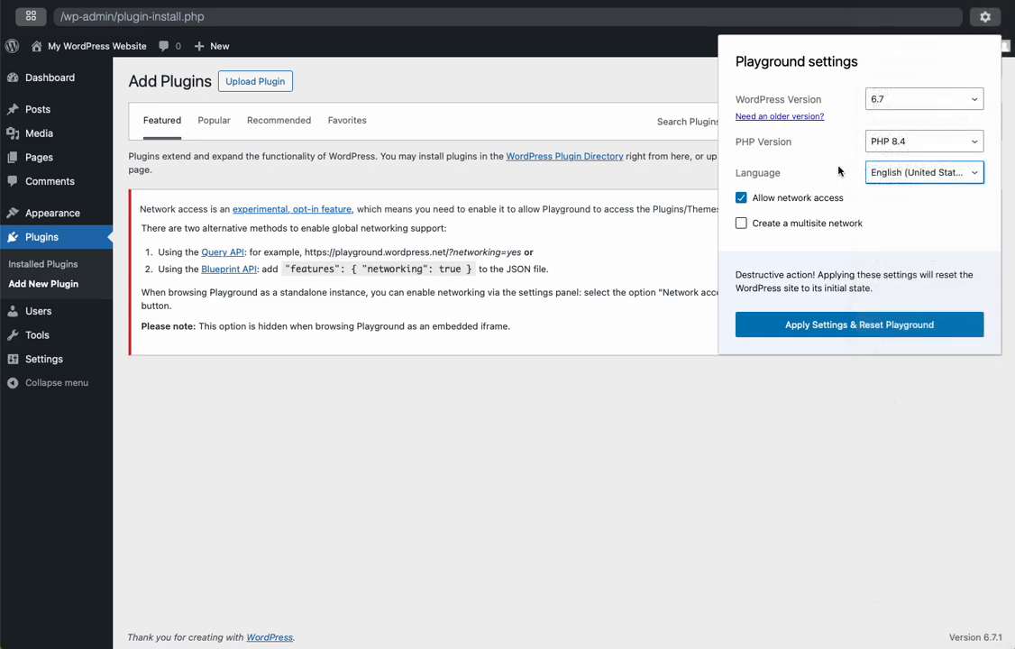
left_click(790, 329)
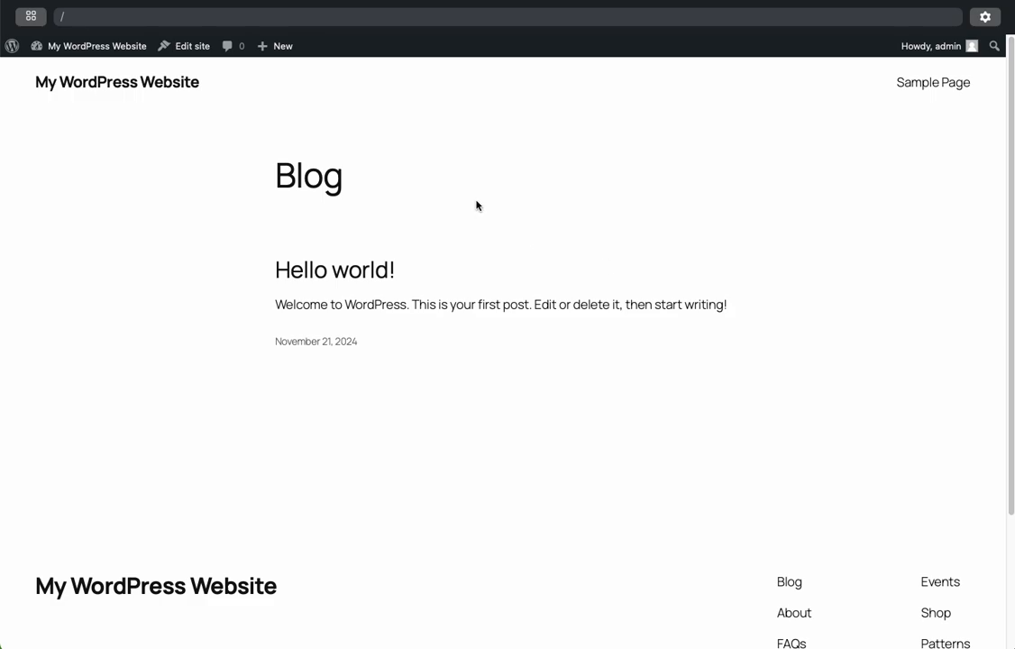
Go to the reset site's installed plugins and start adding a new plugin
mouse_move(86, 43)
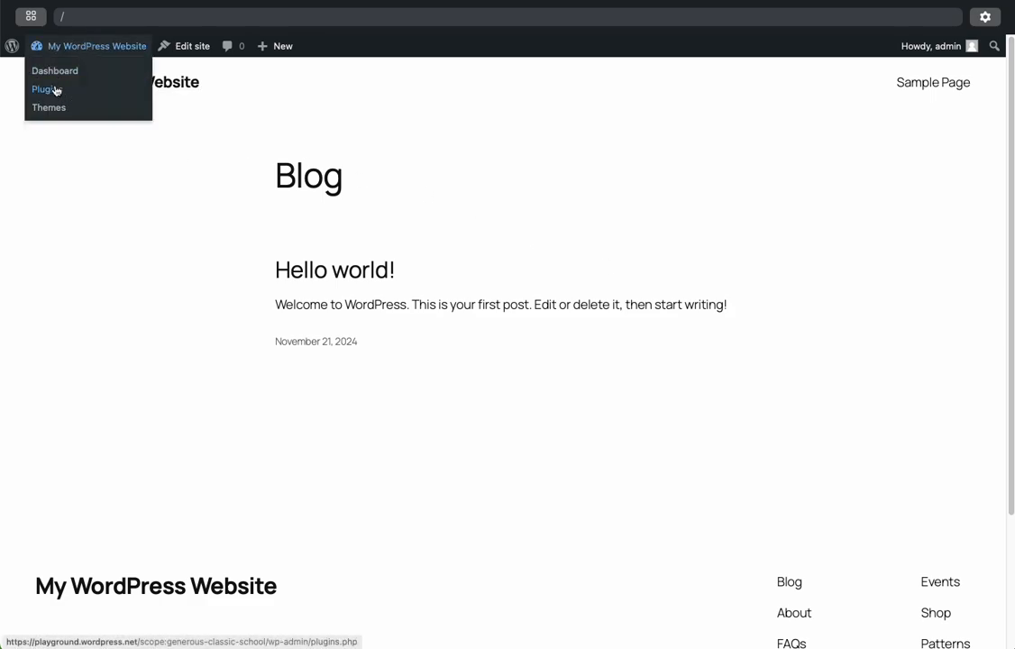
left_click(56, 90)
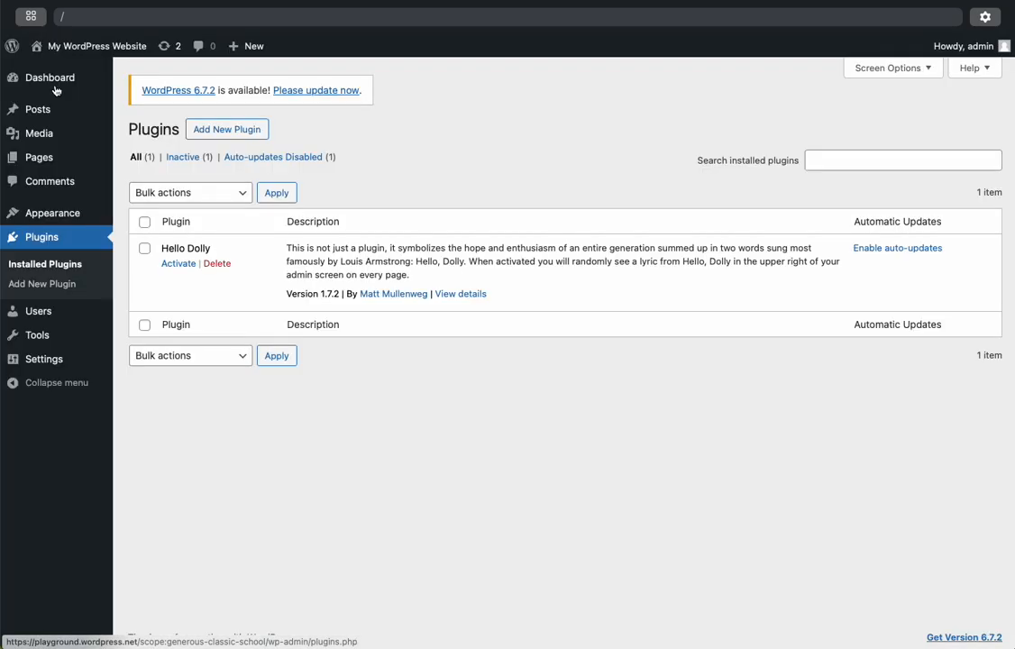
left_click(237, 136)
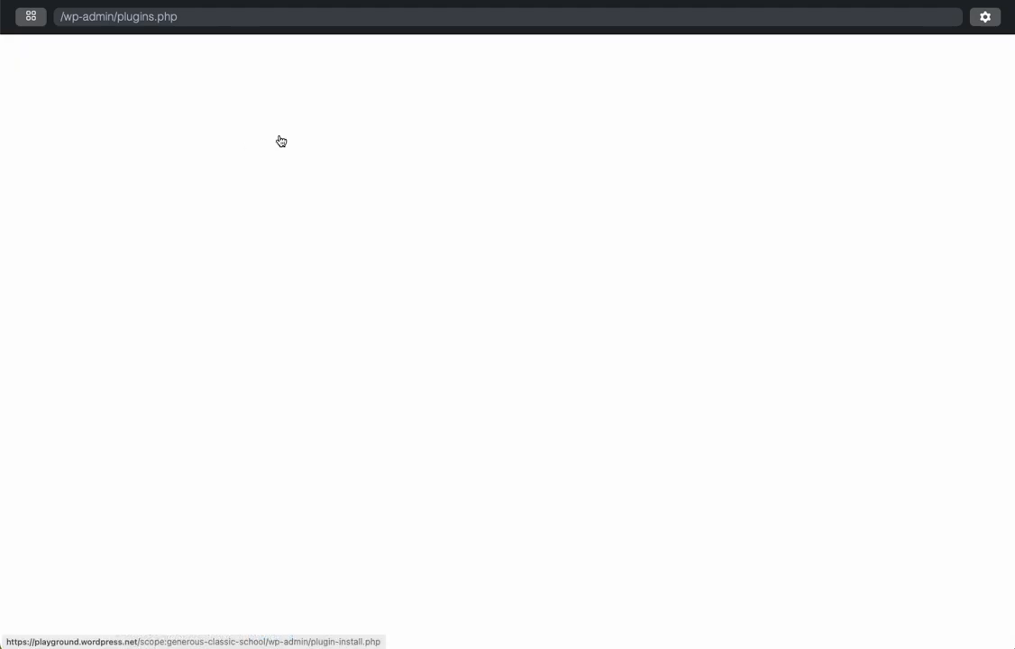
Search the plugin directory for "yoast", then install and activate the Yoast SEO plugin
left_click(755, 172)
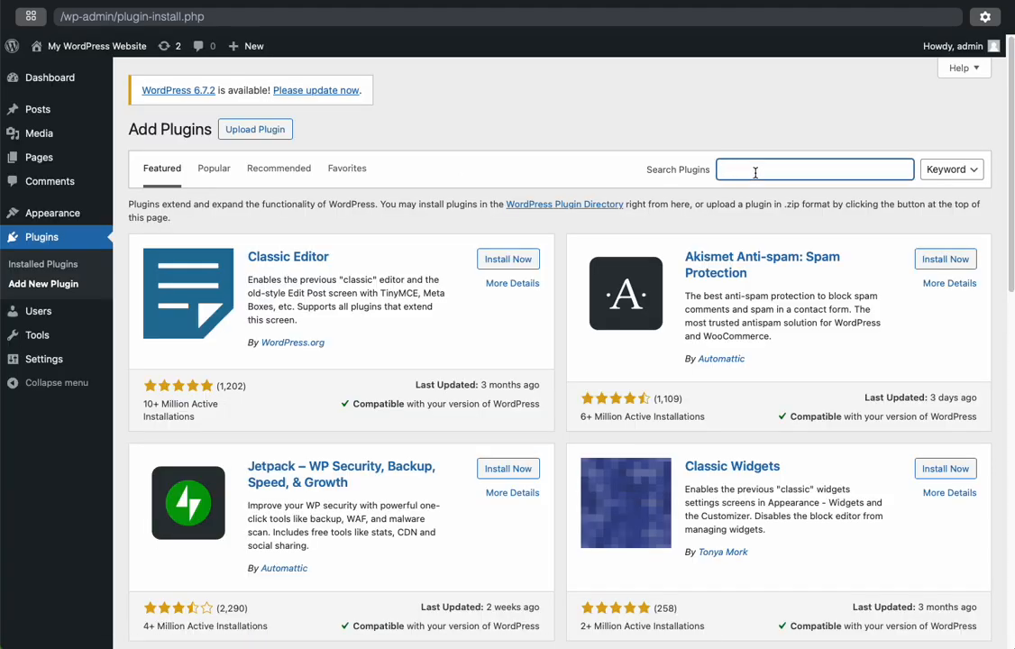
type("yoast")
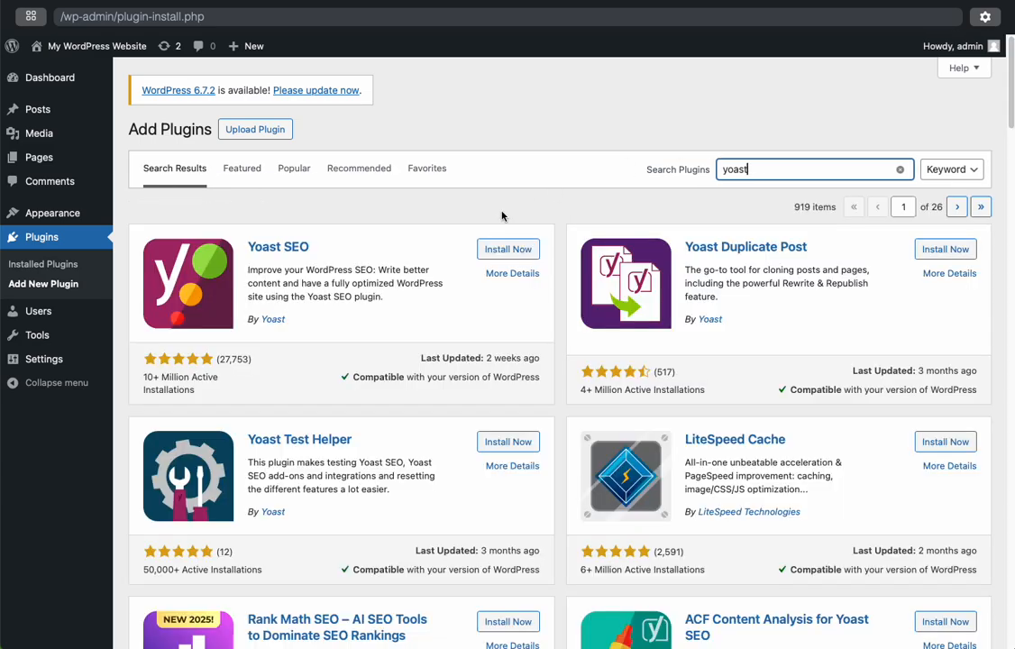
left_click(500, 249)
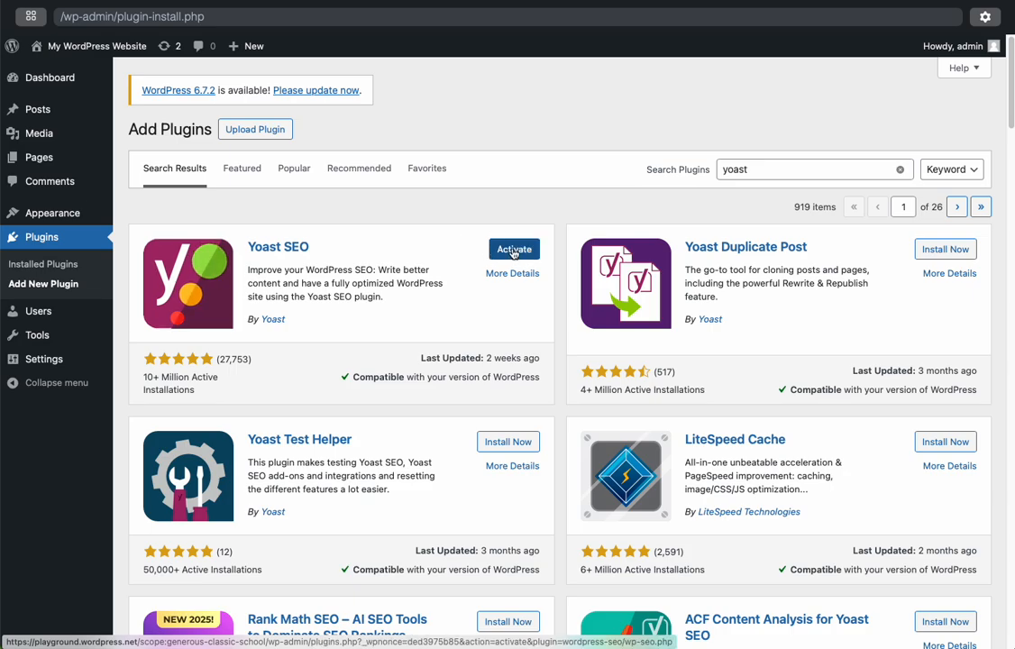
left_click(513, 250)
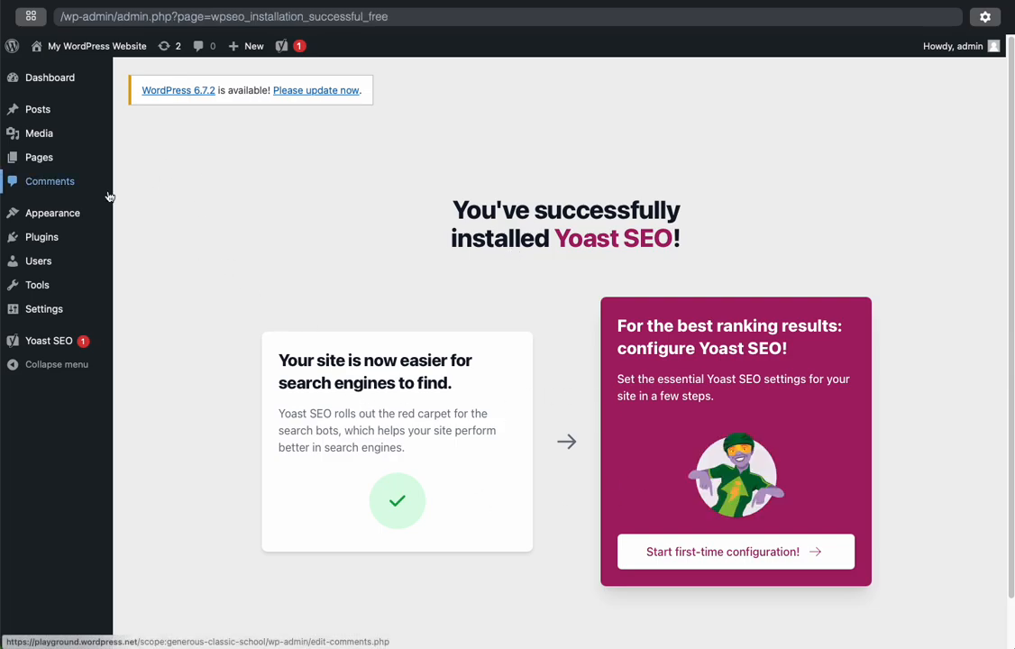
Go to the site's themes and start adding a new theme
mouse_move(57, 210)
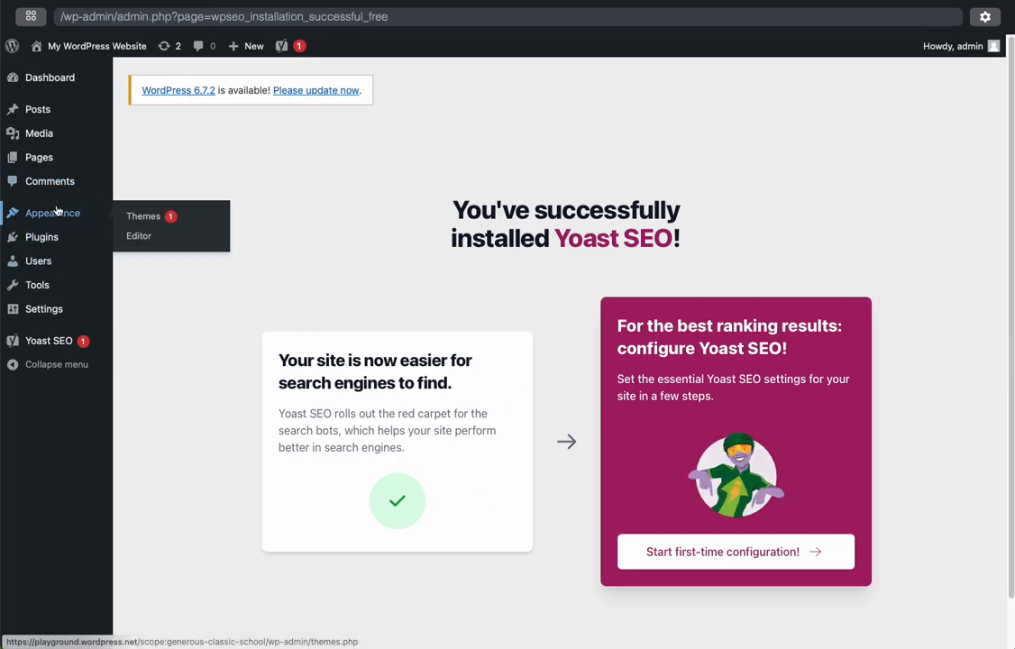
left_click(148, 219)
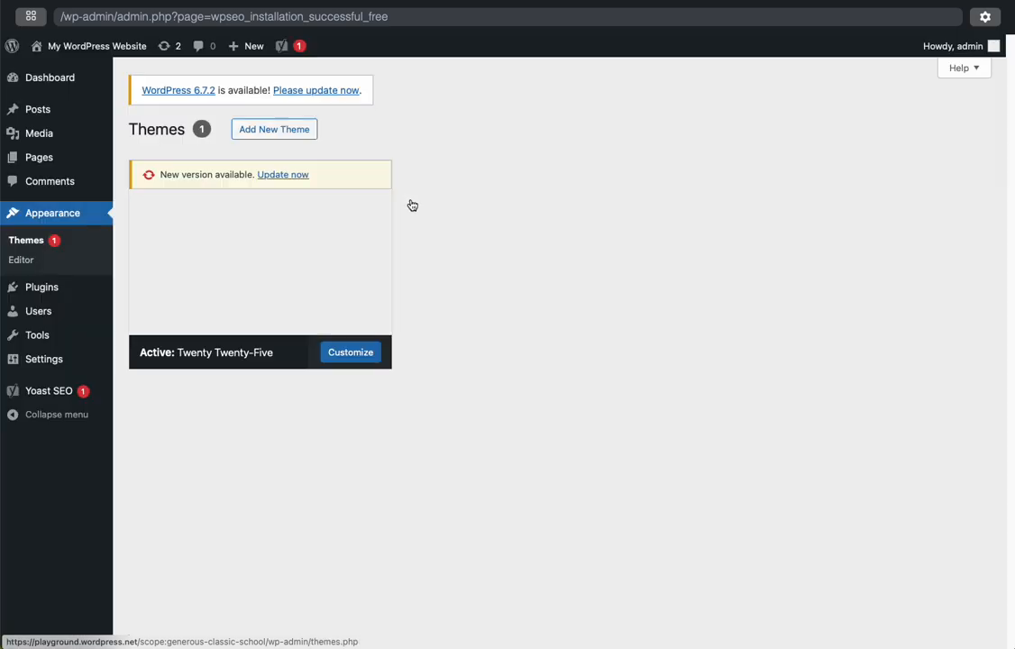
scroll(411, 203, "up", 2)
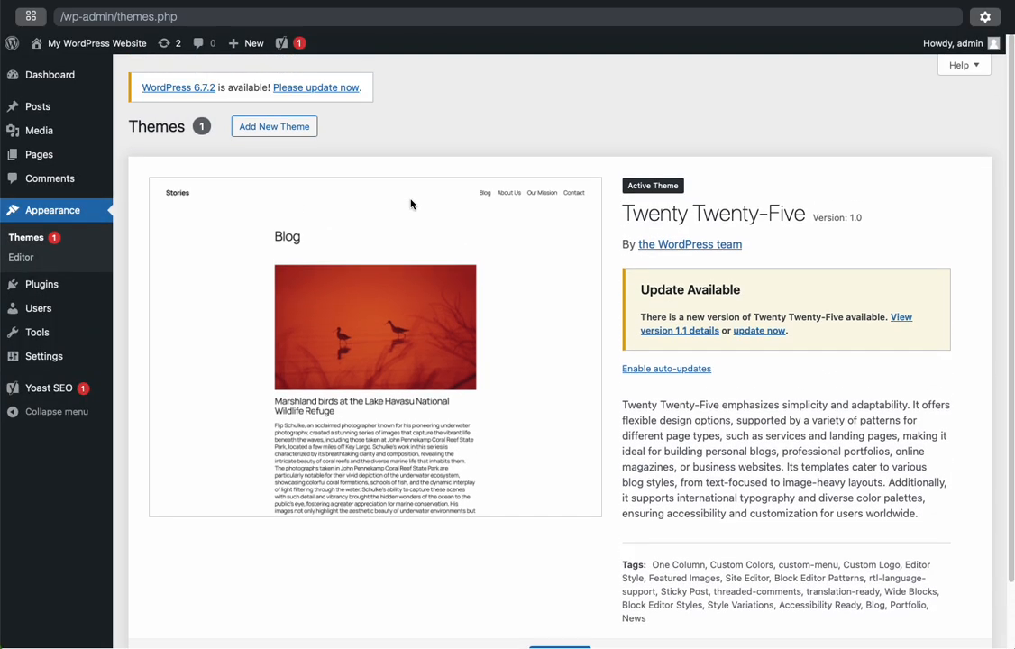
left_click(286, 132)
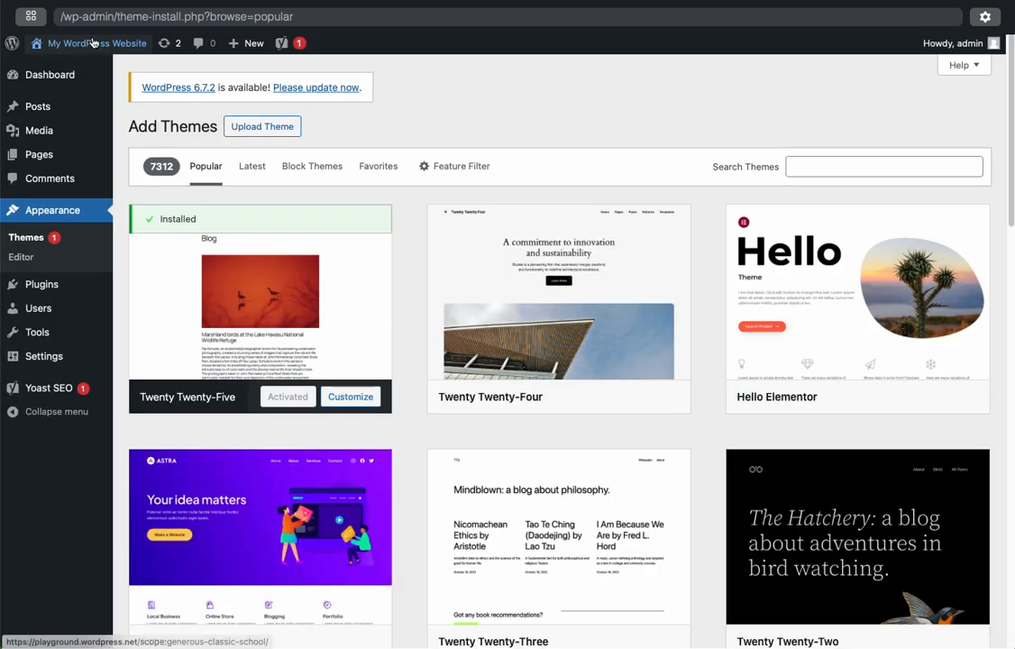
View the site's front end with the current theme, examine the whole page, and return to the Add Themes page
mouse_move(93, 48)
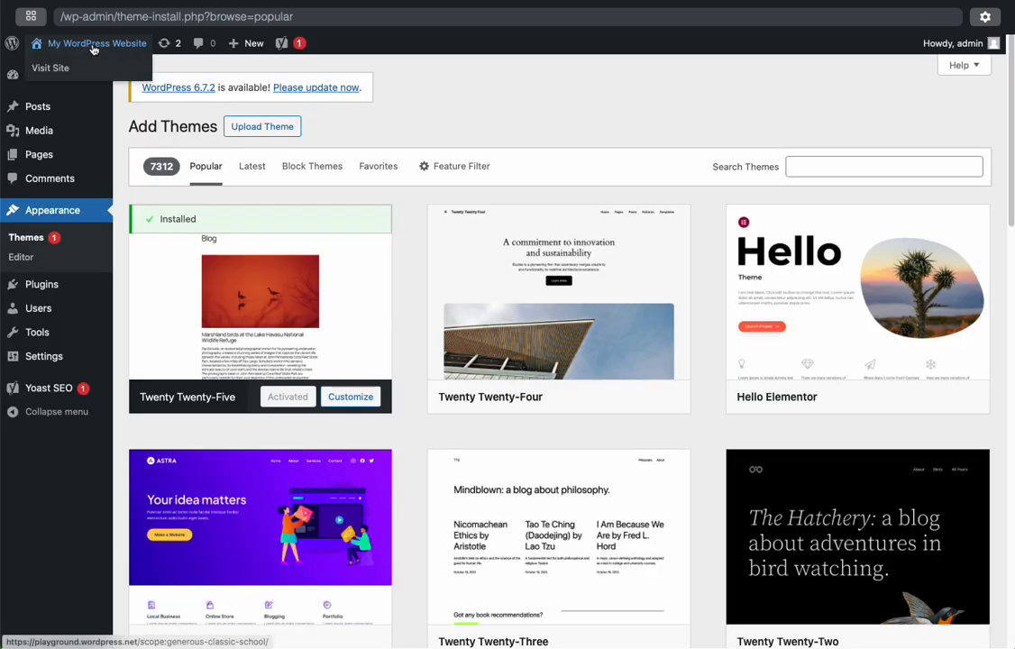
left_click(63, 72, "super")
left_click(795, 0)
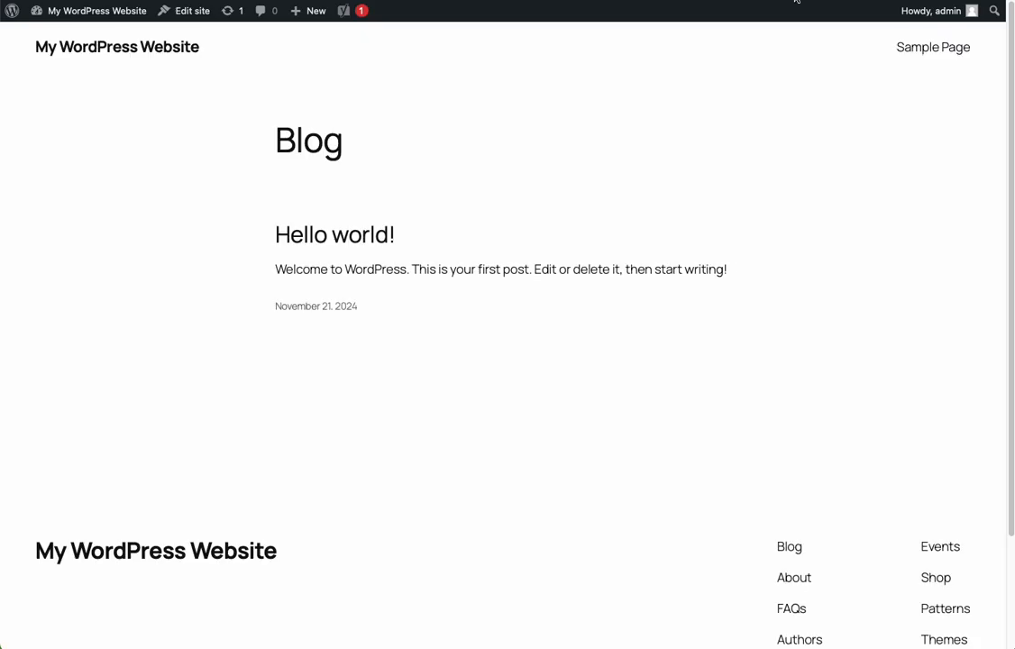
scroll(385, 286, "down", 3)
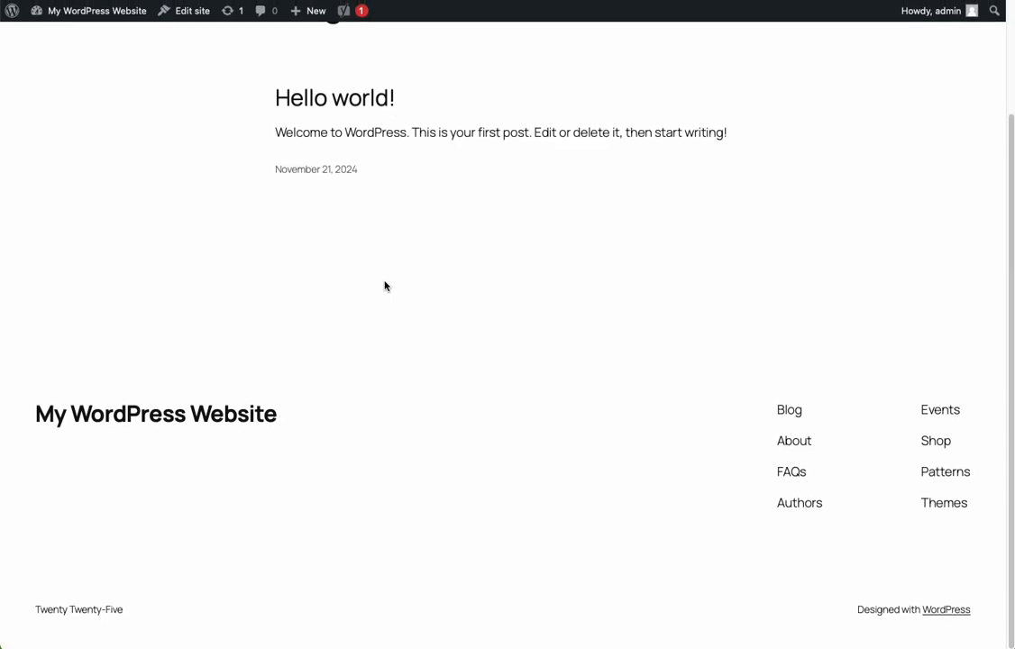
scroll(385, 286, "up", 3)
left_click(664, 0)
Install the Twenty Twenty-Four theme and activate it on the site
mouse_move(619, 262)
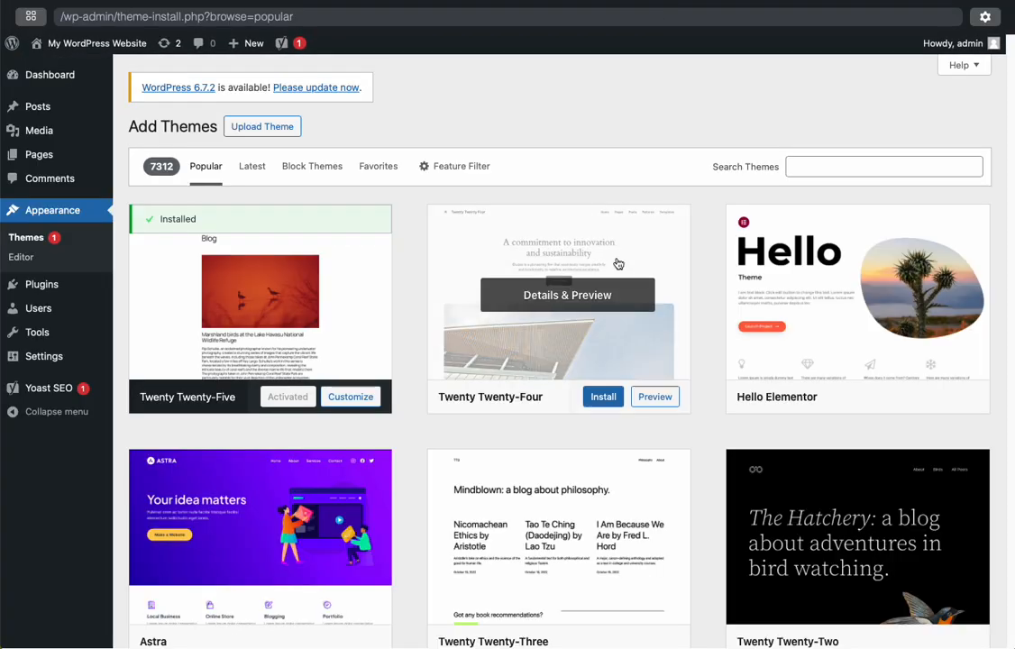
left_click(603, 399)
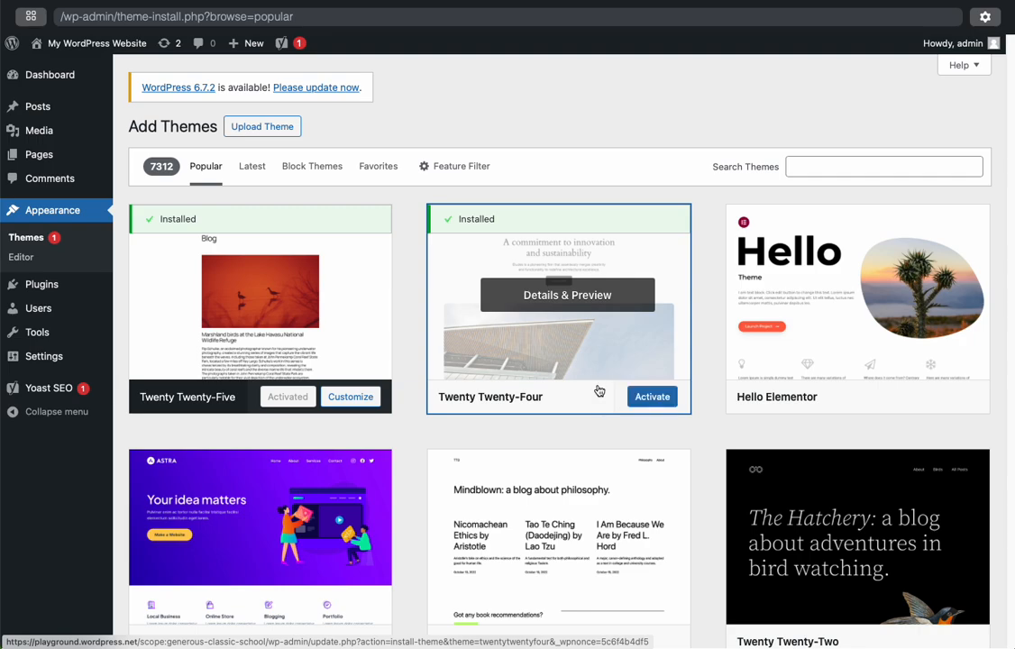
left_click(634, 403)
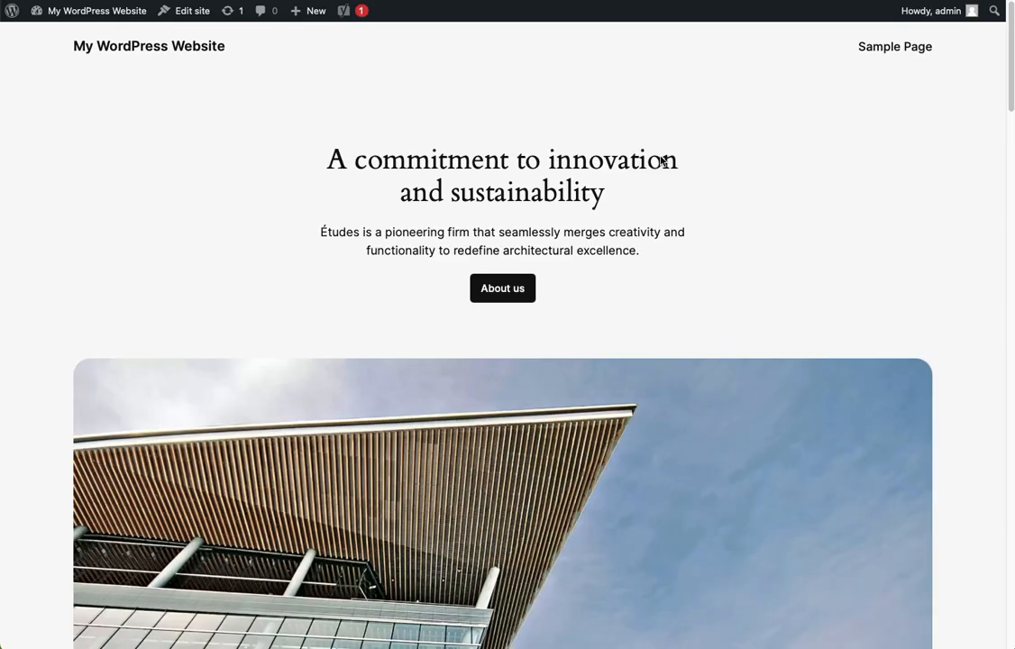
Examine the site's homepage with the Twenty Twenty-Four theme and return to the themes page in the admin
scroll(661, 161, "down", 20)
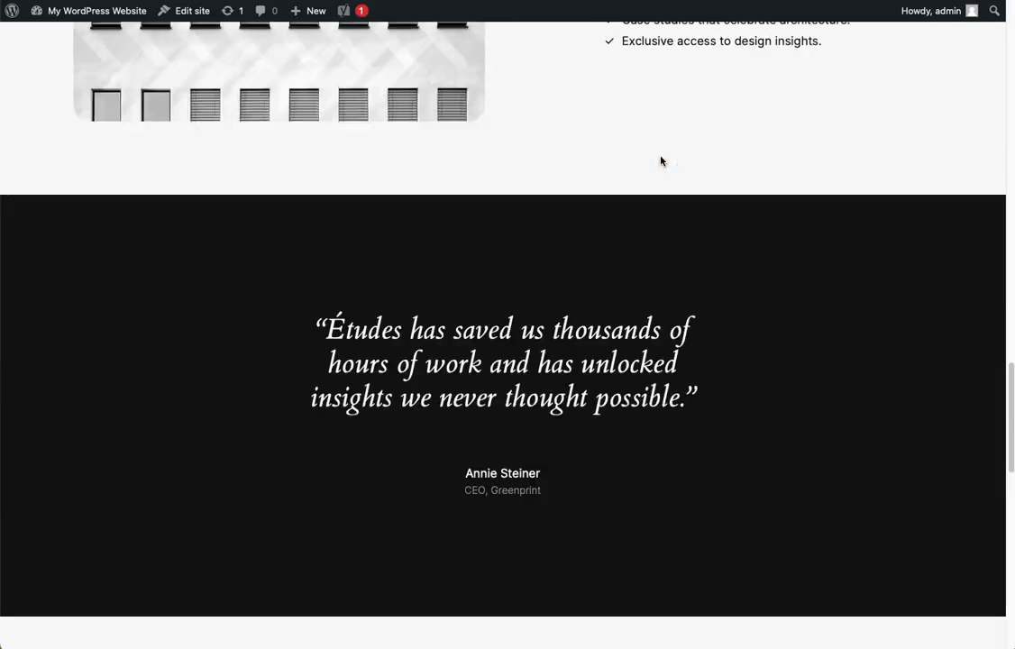
scroll(662, 160, "up", 20)
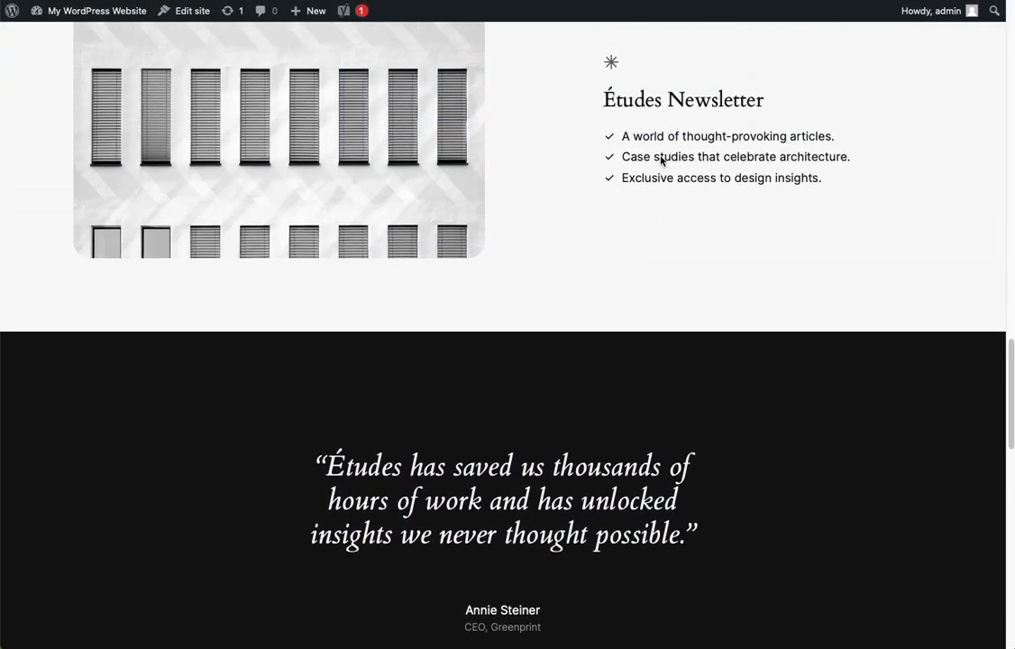
scroll(662, 161, "up", 10)
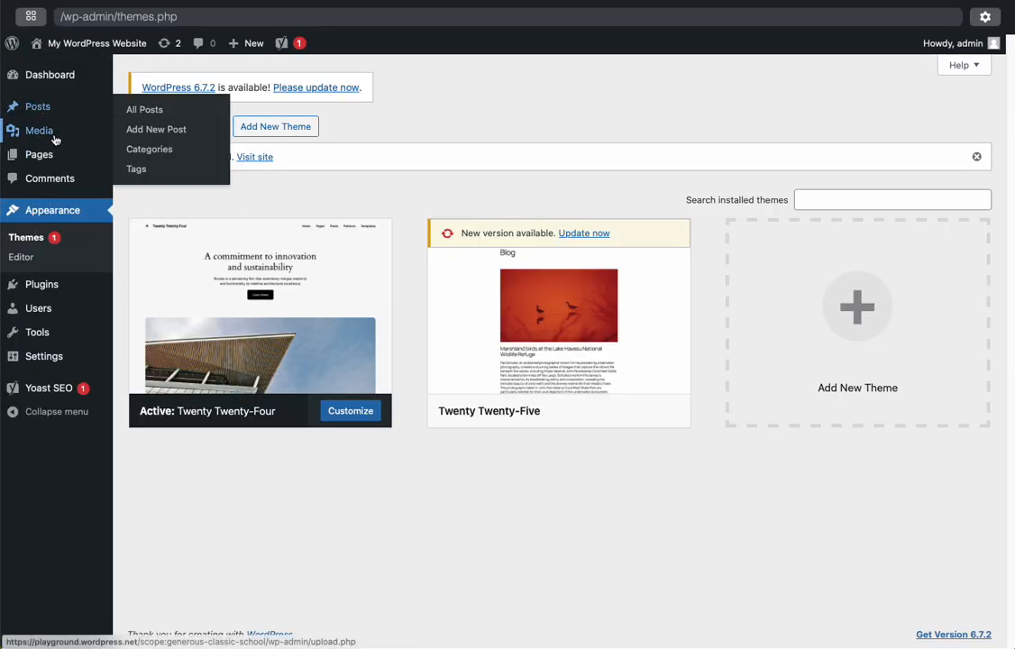
mouse_move(78, 132)
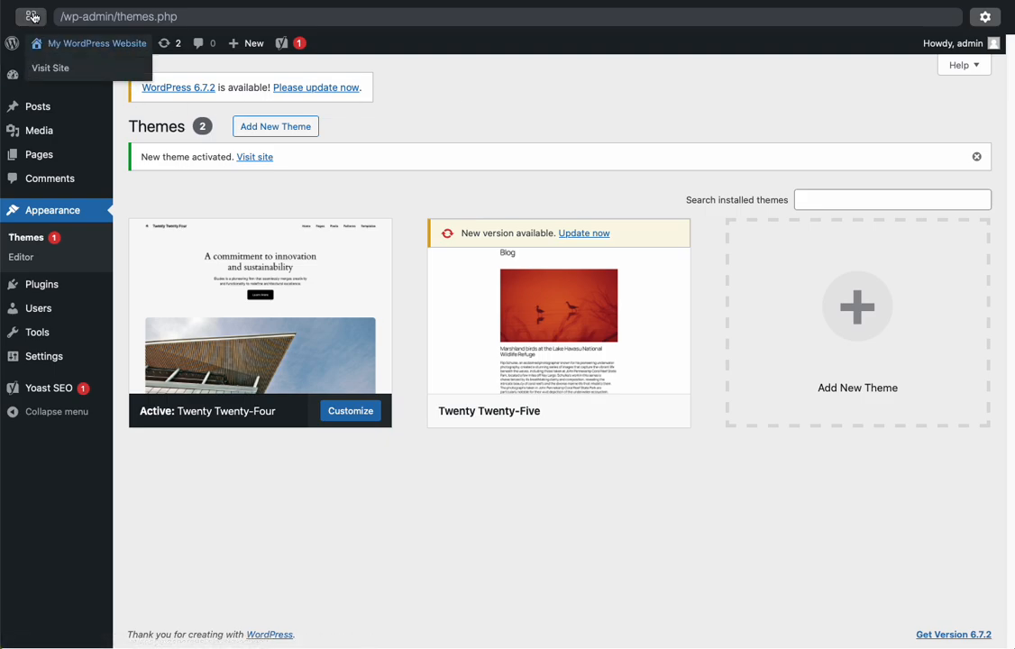
Open the Playground manager and review the temporary Playground's export and download options and the available preview and import options
left_click(34, 17)
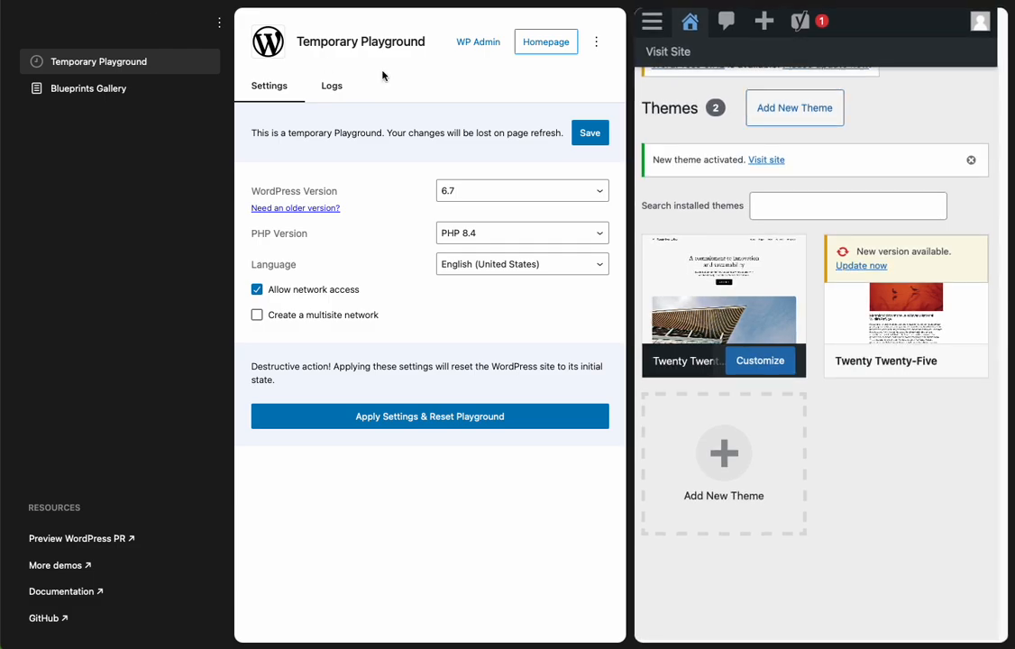
left_click(596, 44)
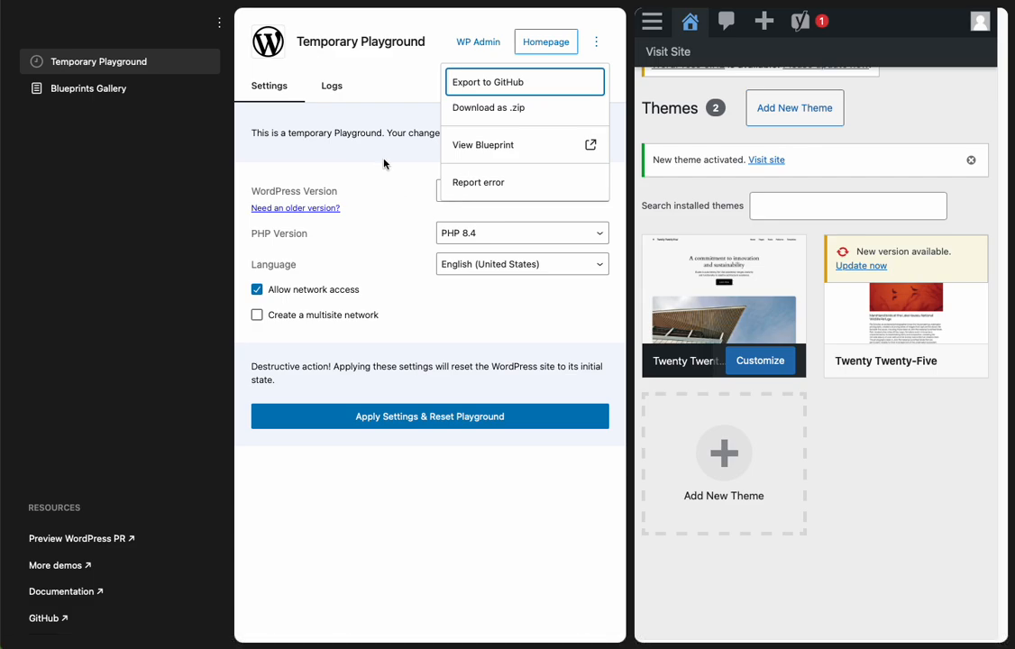
left_click(337, 137)
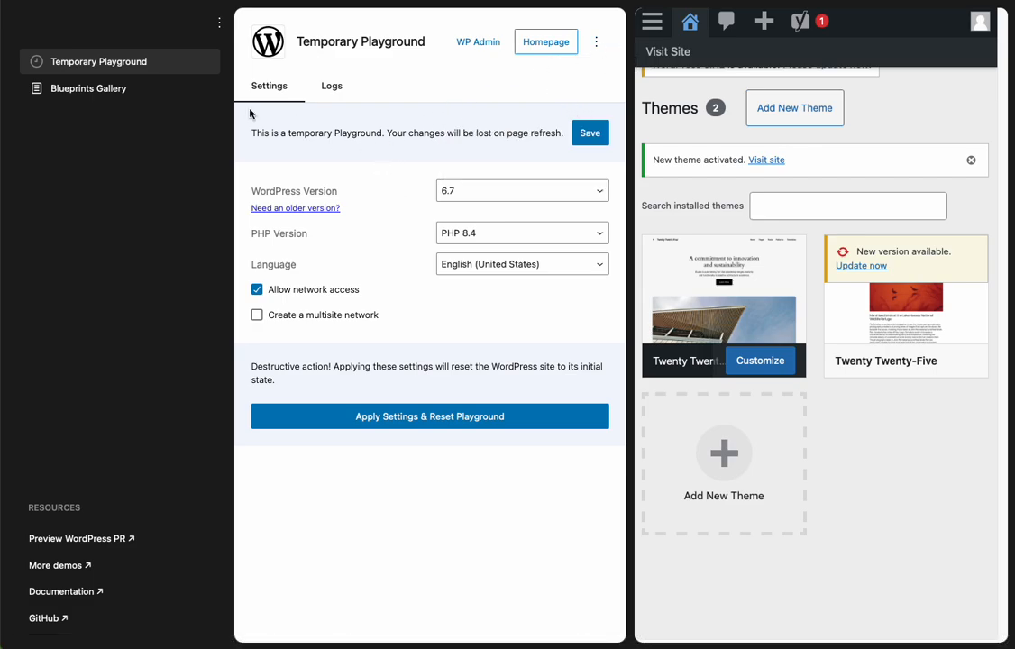
left_click(219, 26)
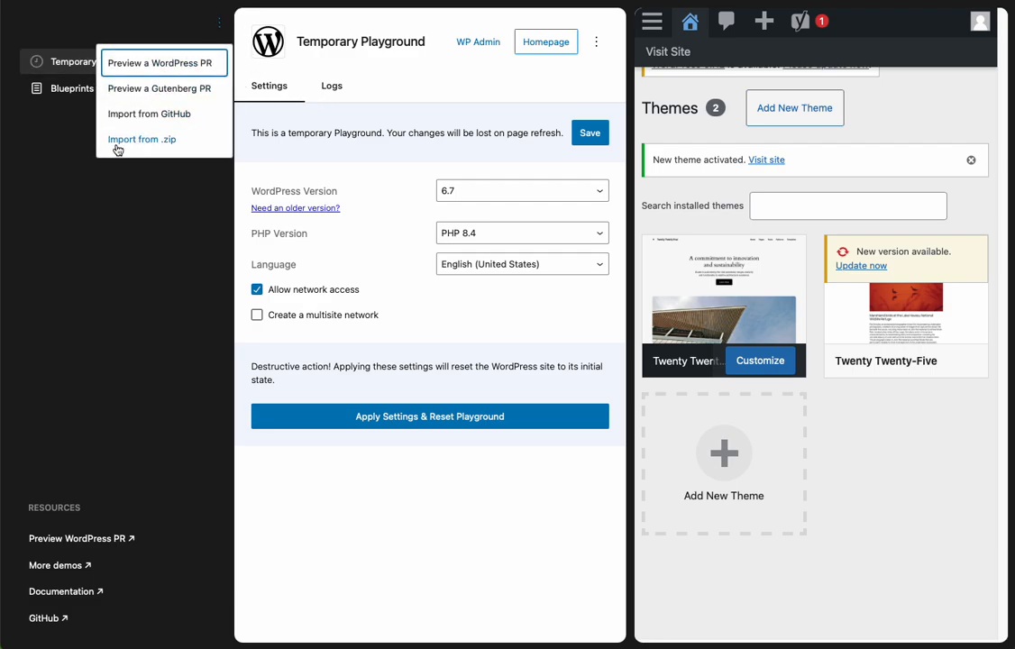
left_click(170, 331)
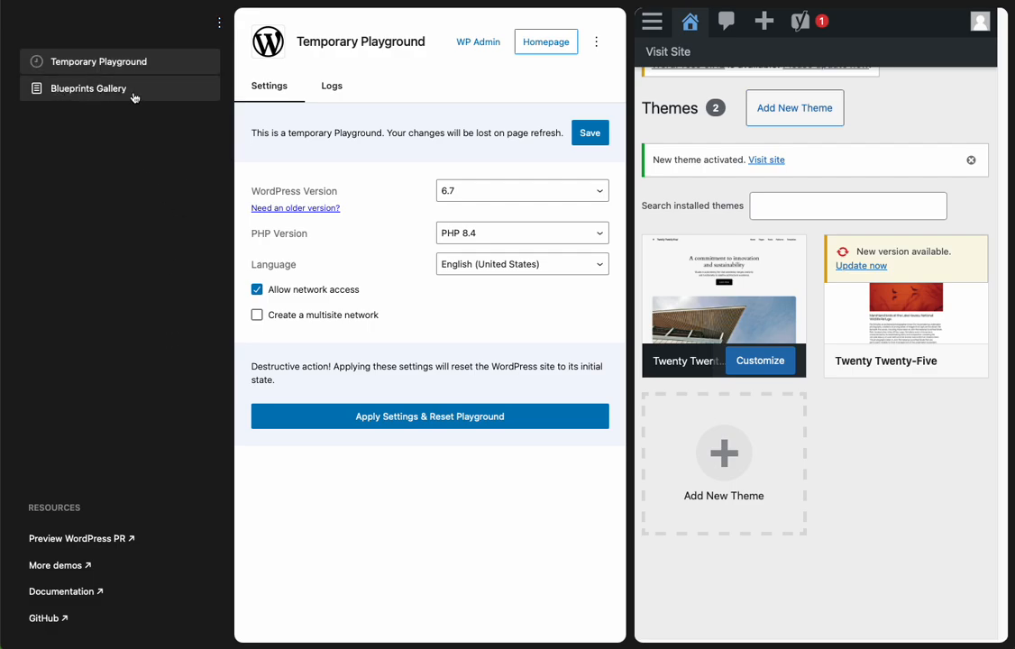